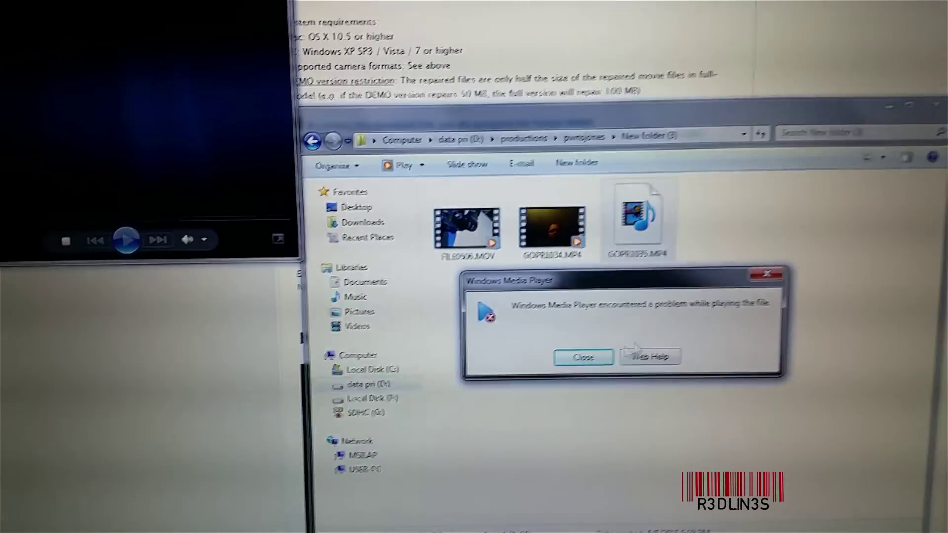
Step: Dismiss the playback error, close Windows Media Player, and bring the download page forward
{"action": "left_click", "coordinate": [568, 379]}
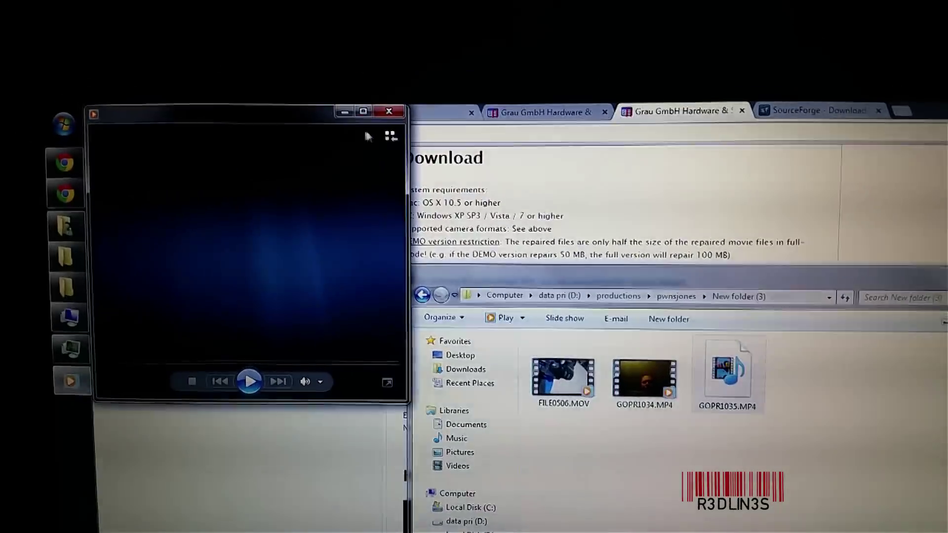
{"action": "left_click", "coordinate": [374, 107]}
{"action": "left_click", "coordinate": [607, 190]}
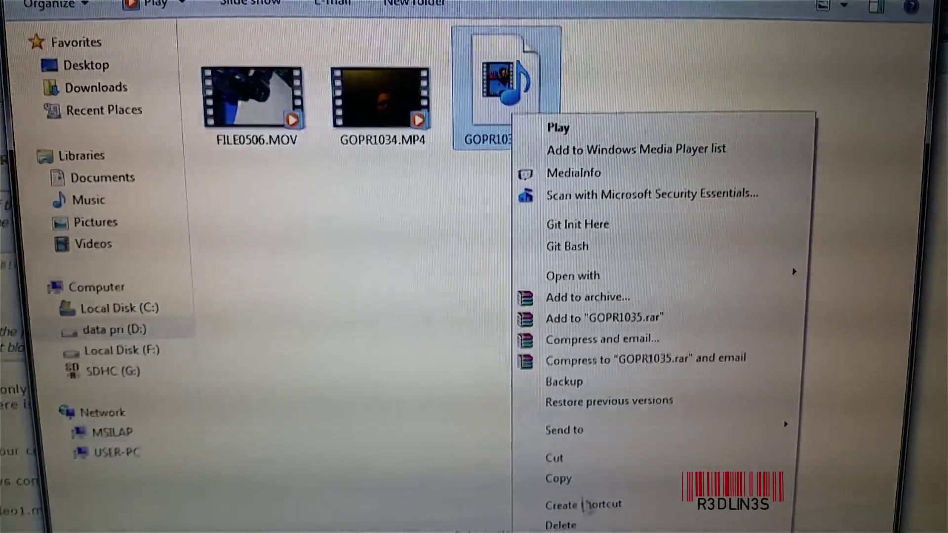
Step: Rename GOPR1035.MP4 to v1.MP4 and copy it
{"action": "left_click", "coordinate": [591, 511]}
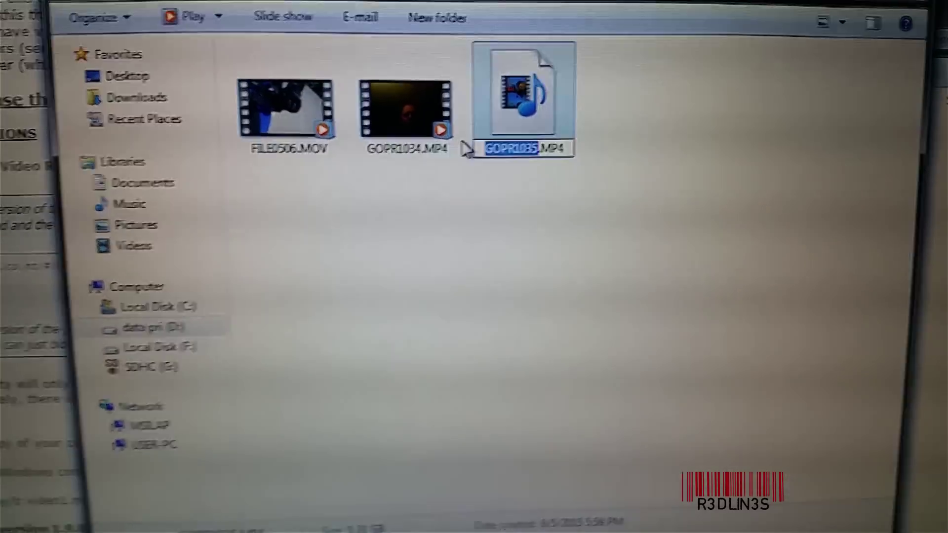
{"action": "type", "text": "v"}
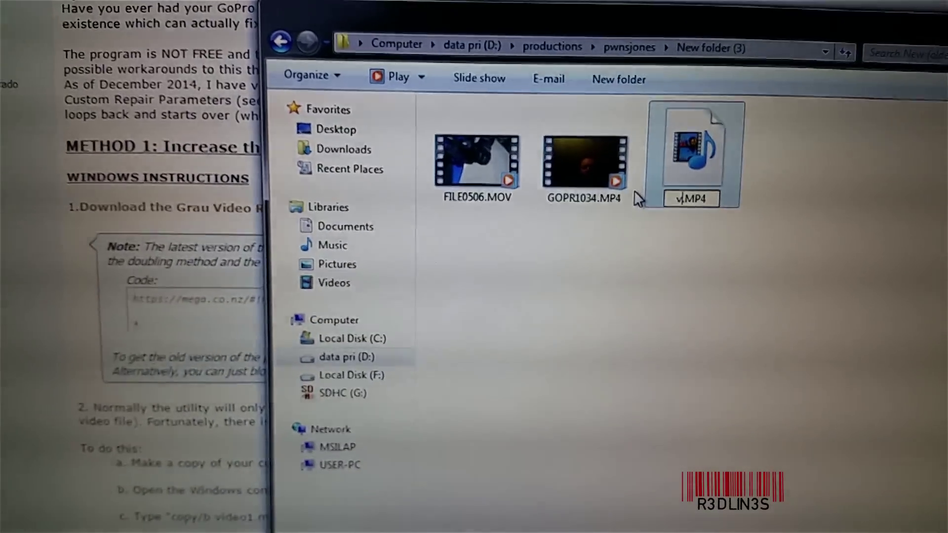
{"action": "type", "text": "1"}
{"action": "key", "text": "Return"}
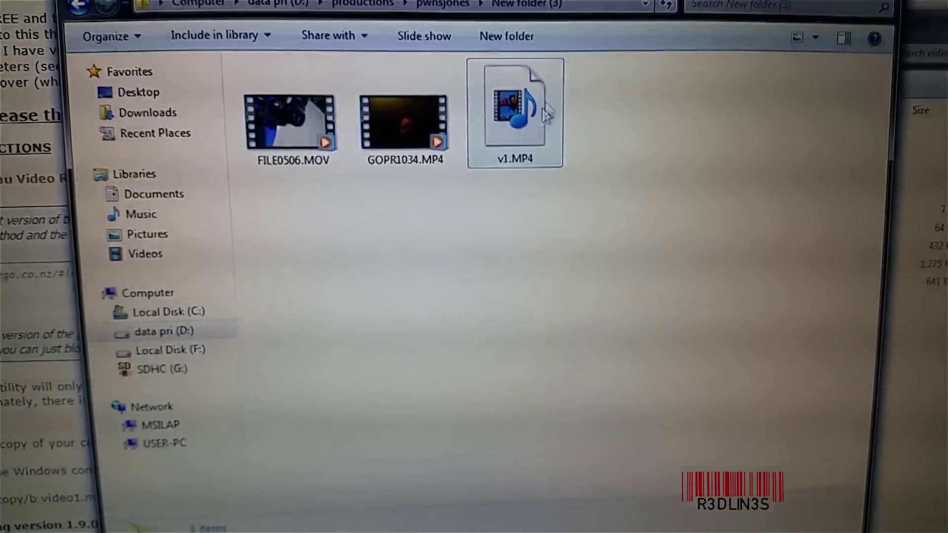
{"action": "right_click", "coordinate": [546, 113]}
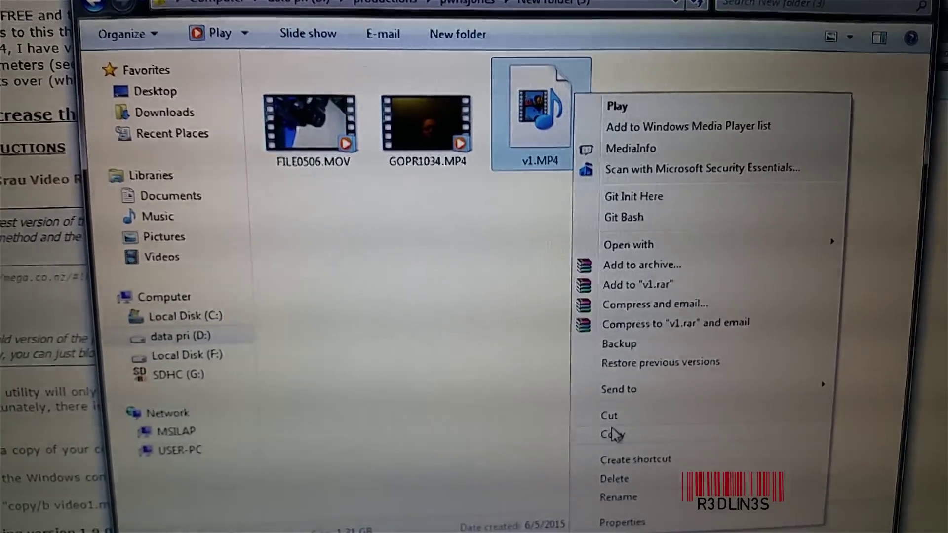
{"action": "left_click", "coordinate": [614, 435]}
Step: Create a new subfolder and open it
{"action": "right_click", "coordinate": [561, 325]}
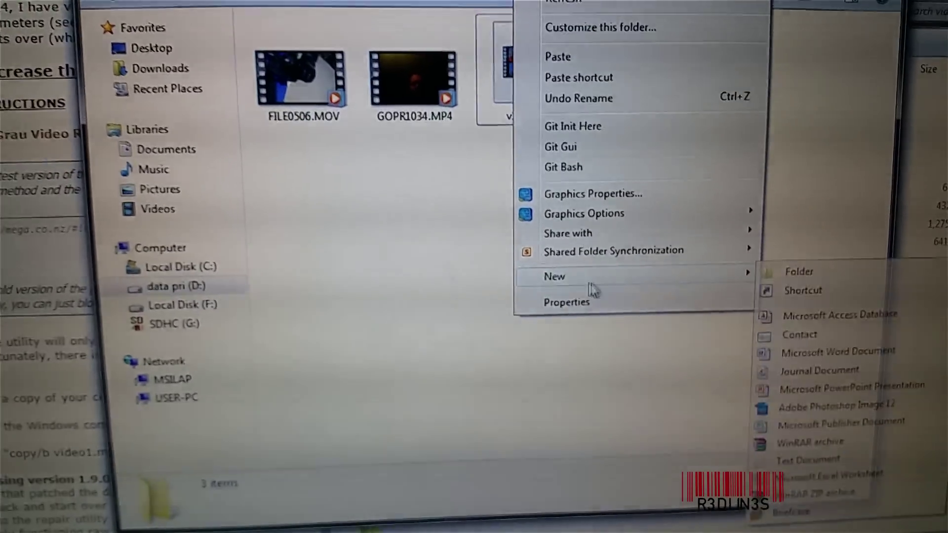
{"action": "left_click", "coordinate": [799, 272]}
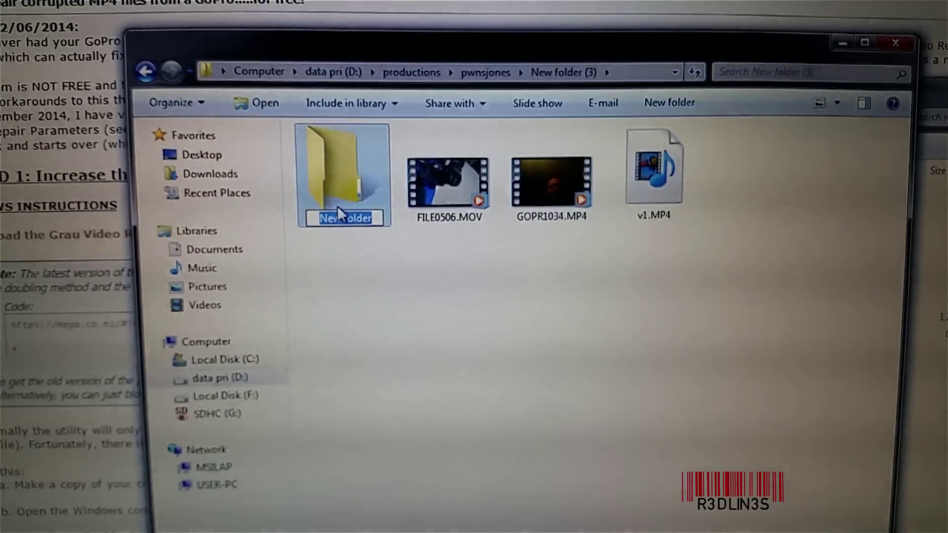
{"action": "right_click", "coordinate": [339, 212]}
{"action": "left_click", "coordinate": [329, 254]}
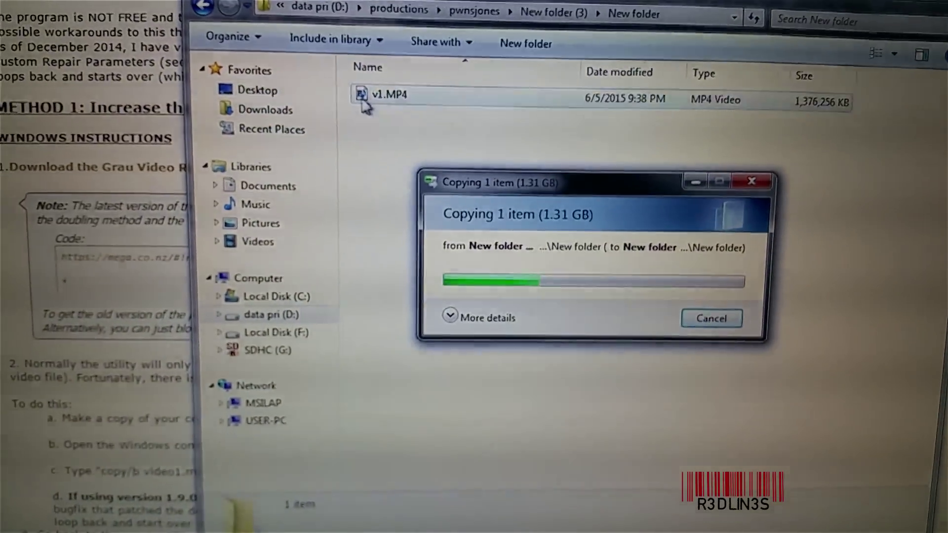
Step: Rename the copied clip to v2.MP4 and paste it into the main folder beside v1.MP4
{"action": "right_click", "coordinate": [393, 105]}
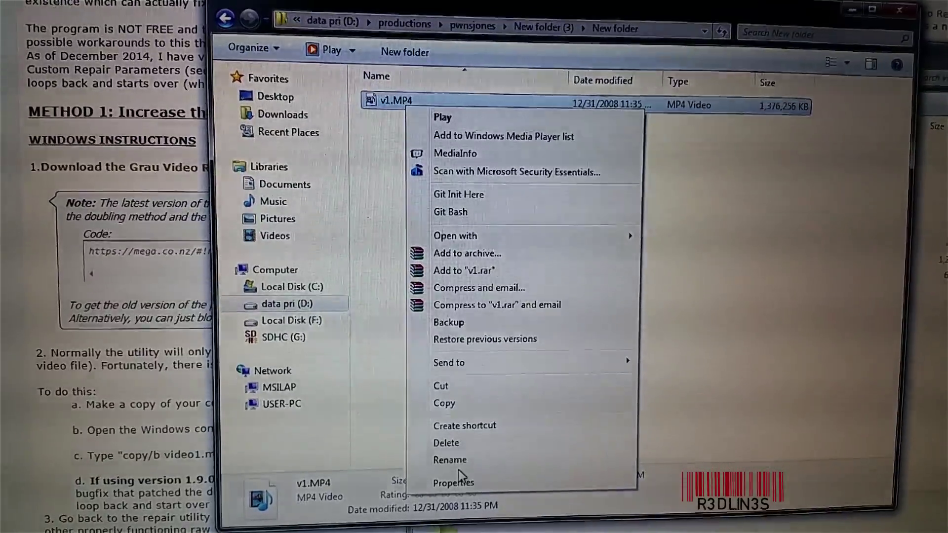
{"action": "left_click", "coordinate": [448, 459]}
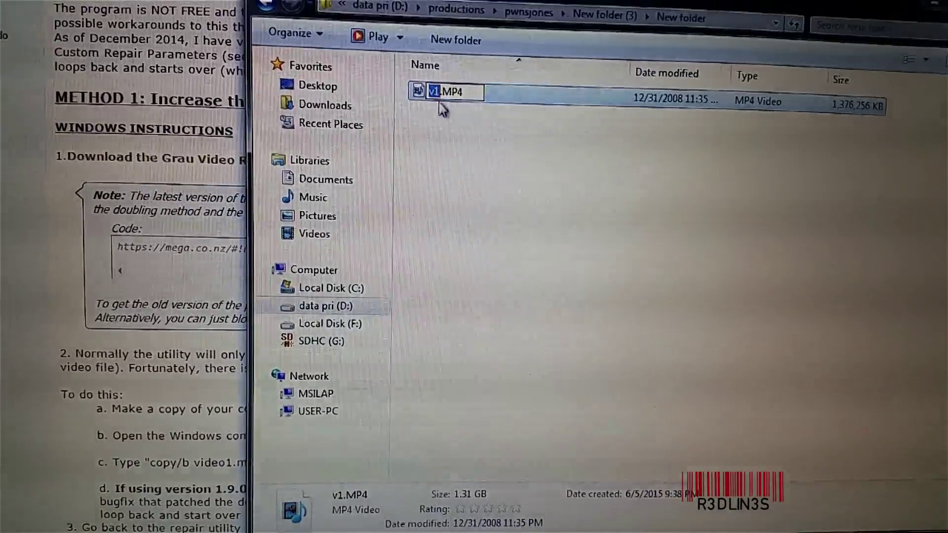
{"action": "key", "text": "BackSpace"}
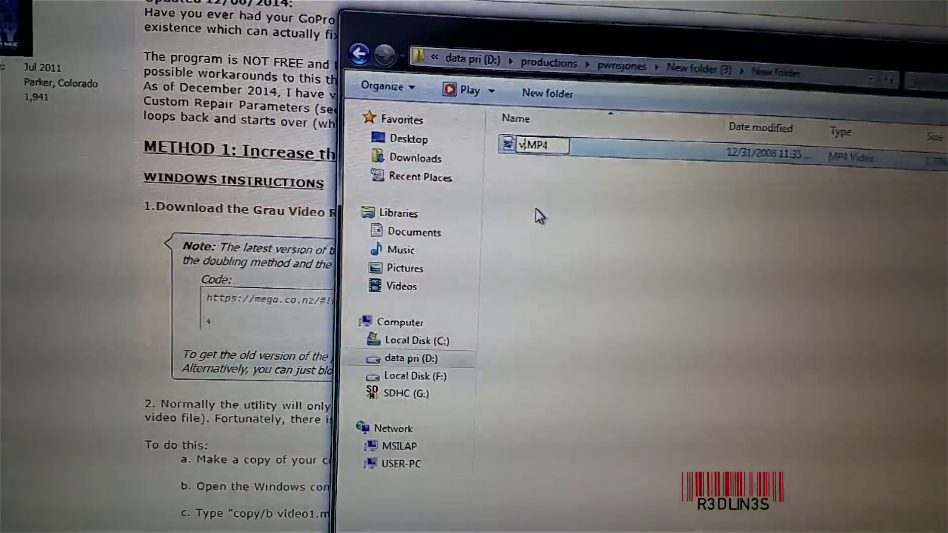
{"action": "type", "text": "2"}
{"action": "key", "text": "Return"}
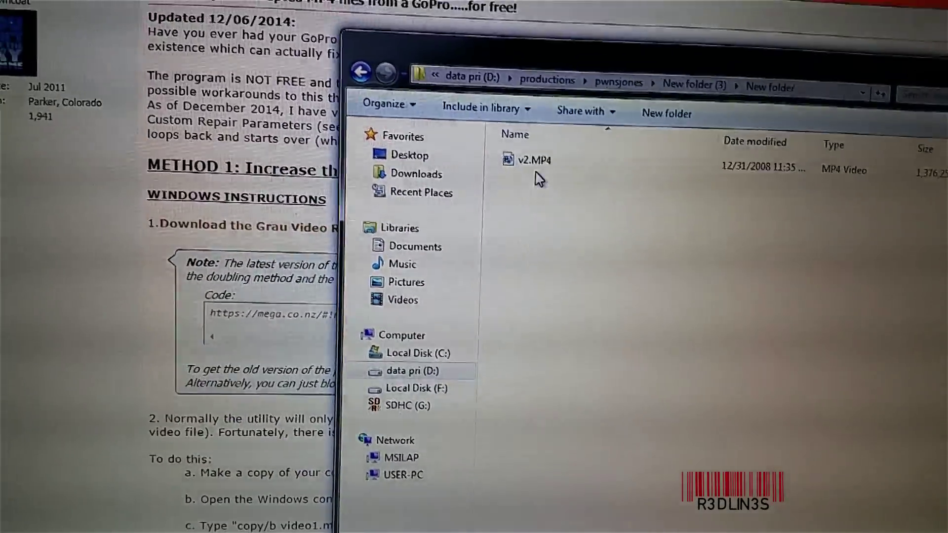
{"action": "right_click", "coordinate": [529, 170]}
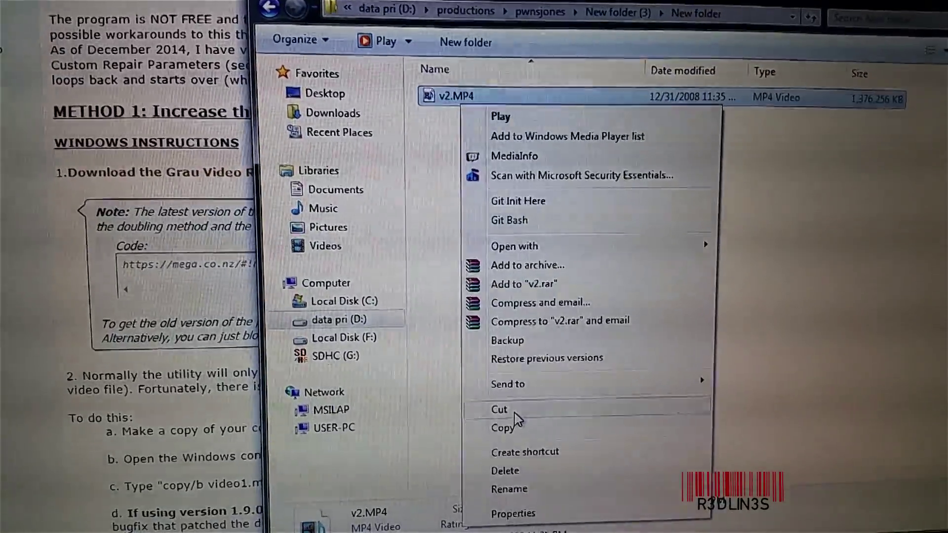
{"action": "right_click", "coordinate": [515, 374]}
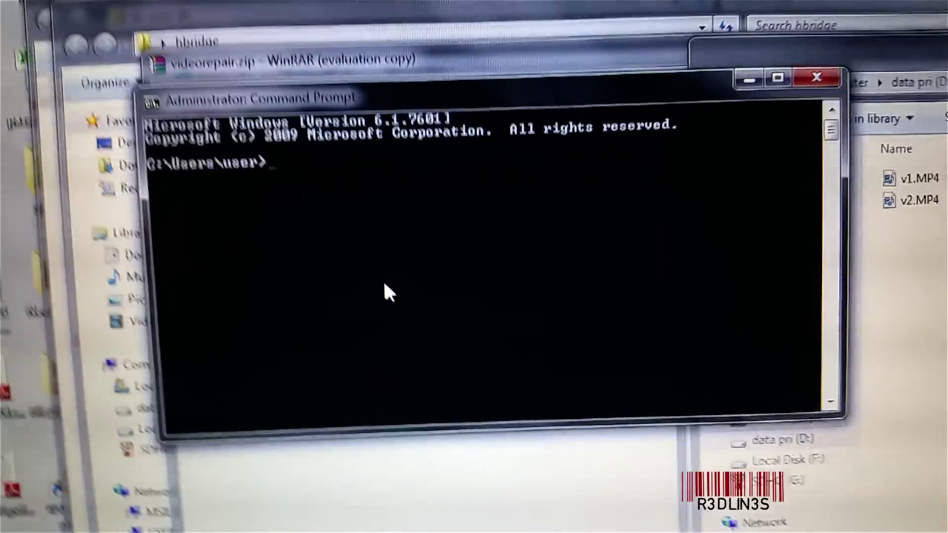
{"action": "type", "text": "c"}
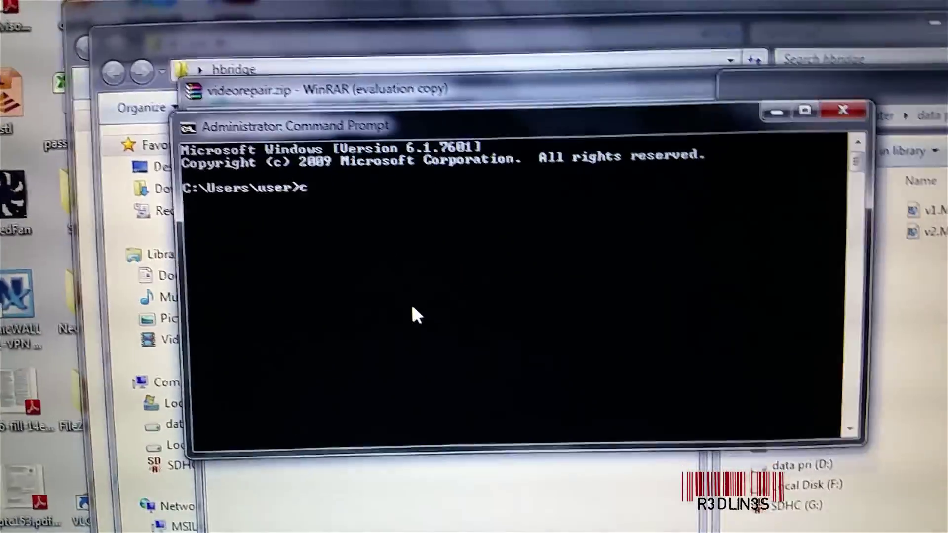
{"action": "type", "text": "d /d"}
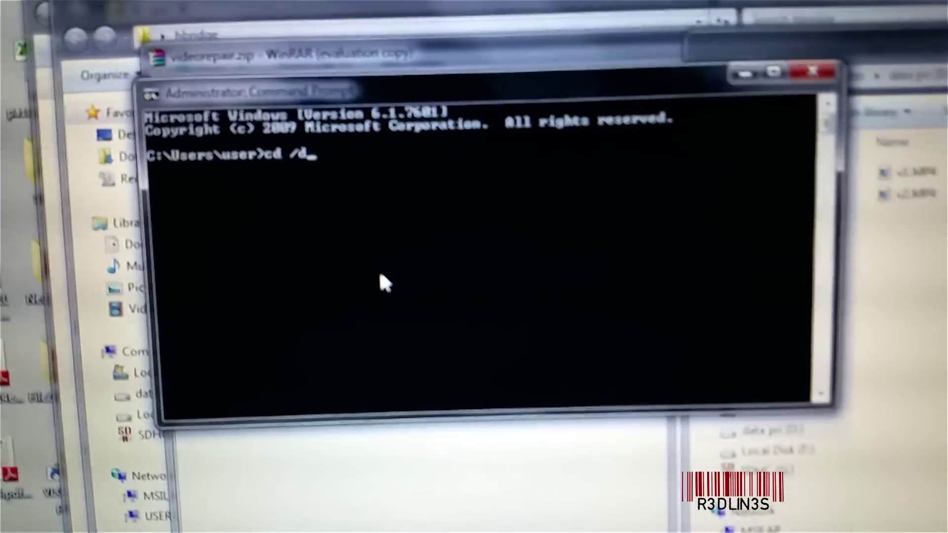
{"action": "type", "text": " d"}
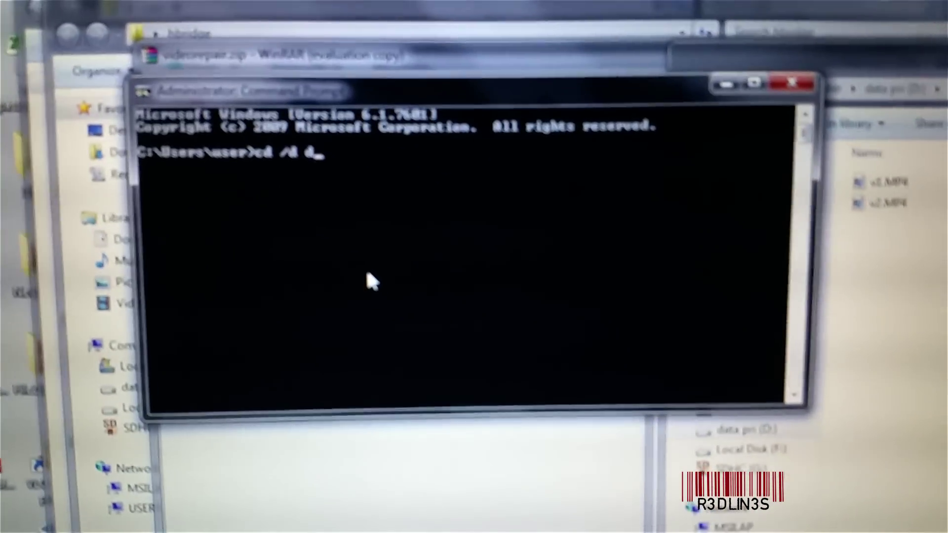
{"action": "type", "text": ":"}
Step: Make d:\s the current directory using cd /d d: and cd d:\s
{"action": "key", "text": "Return"}
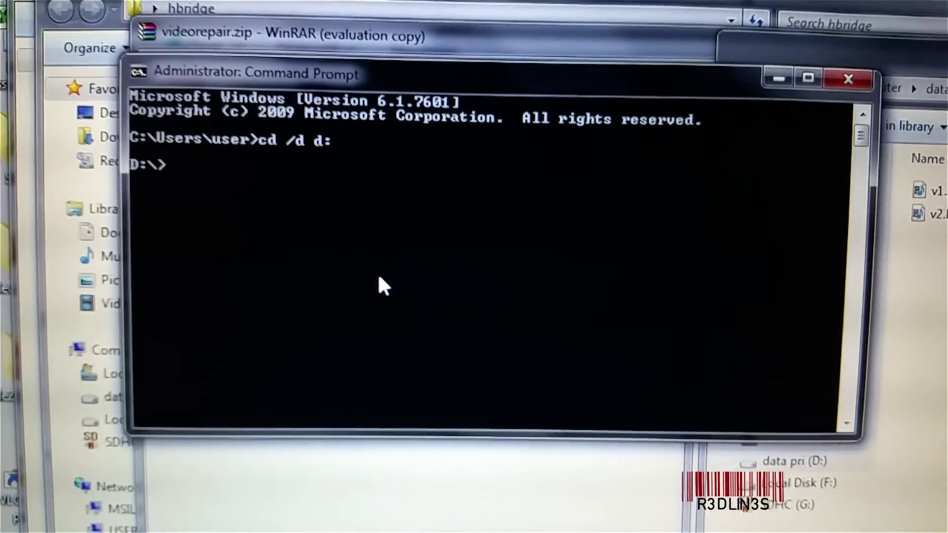
{"action": "type", "text": "cd "}
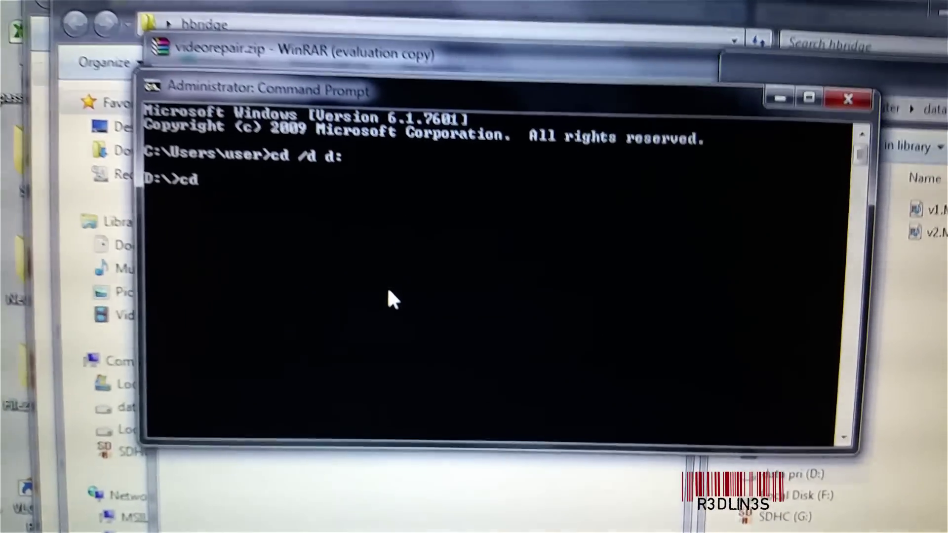
{"action": "type", "text": "d:\\"}
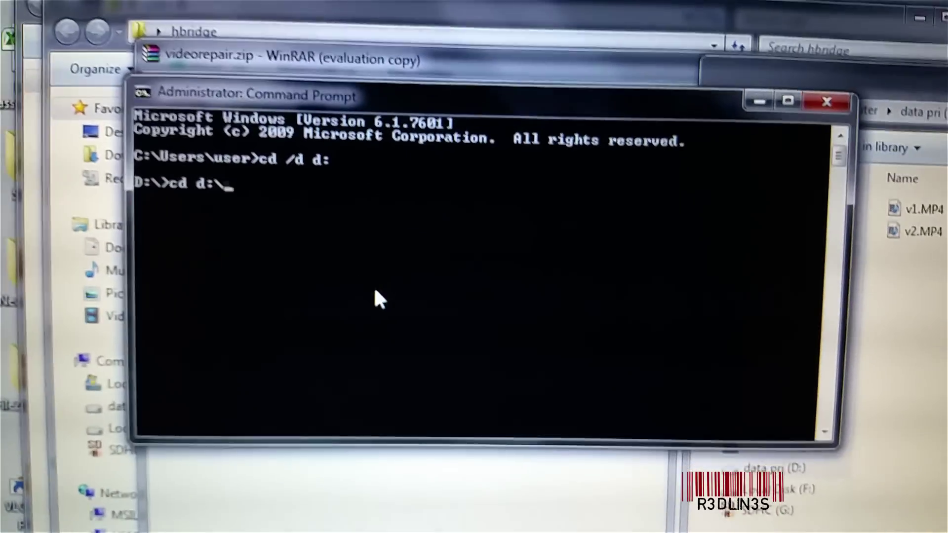
{"action": "type", "text": "s"}
{"action": "key", "text": "Return"}
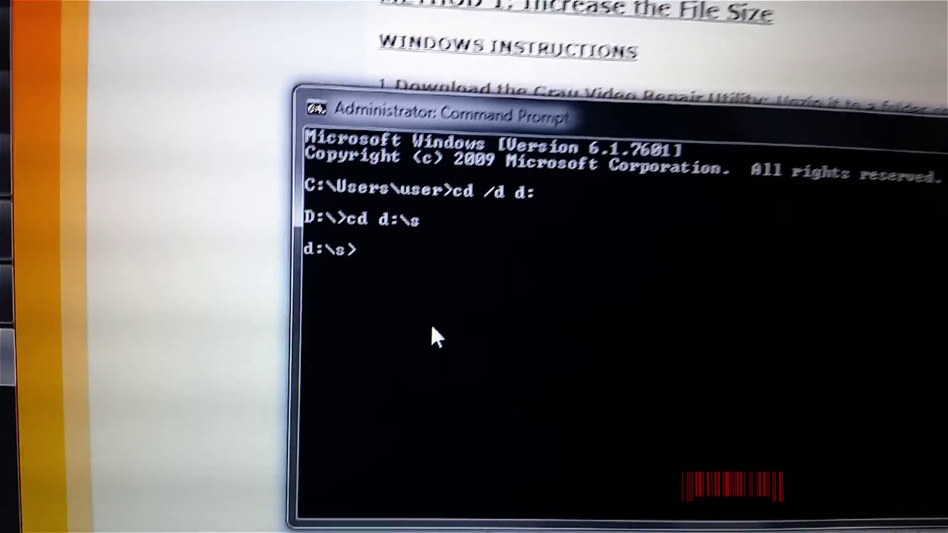
{"action": "type", "text": "c"}
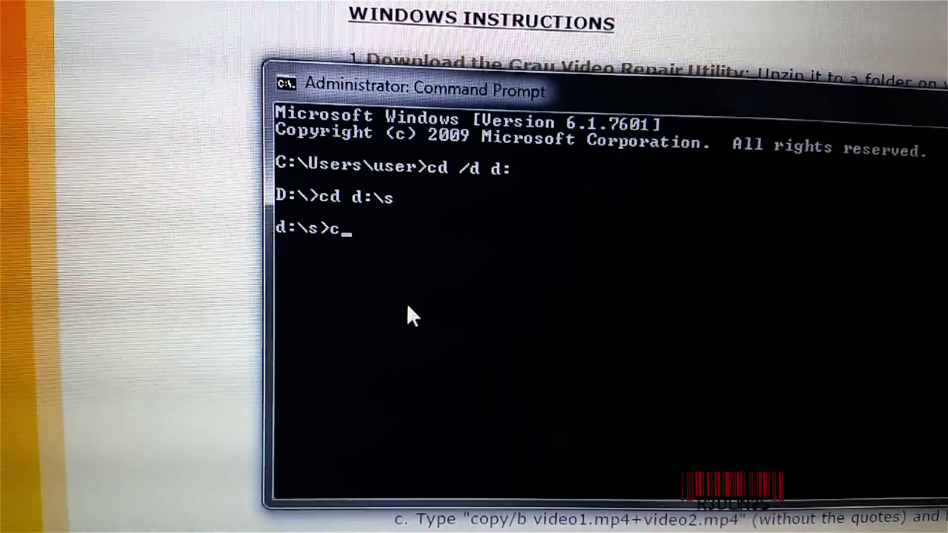
{"action": "type", "text": "opy/"}
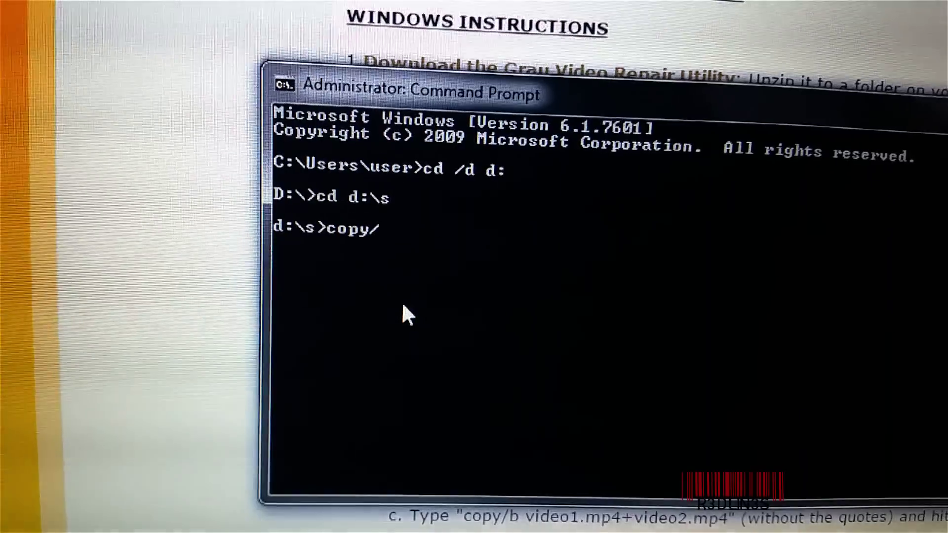
{"action": "type", "text": "b"}
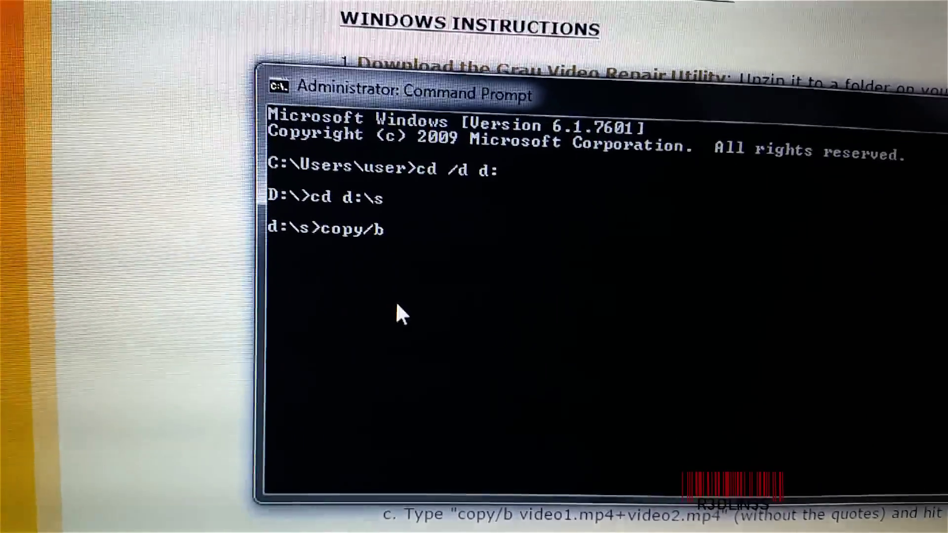
{"action": "type", "text": " v1"}
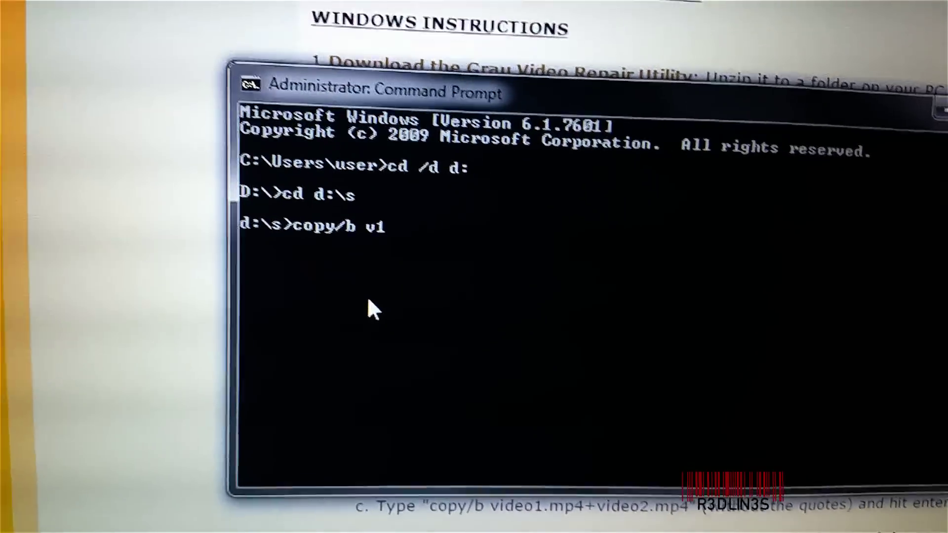
{"action": "type", "text": "+v2"}
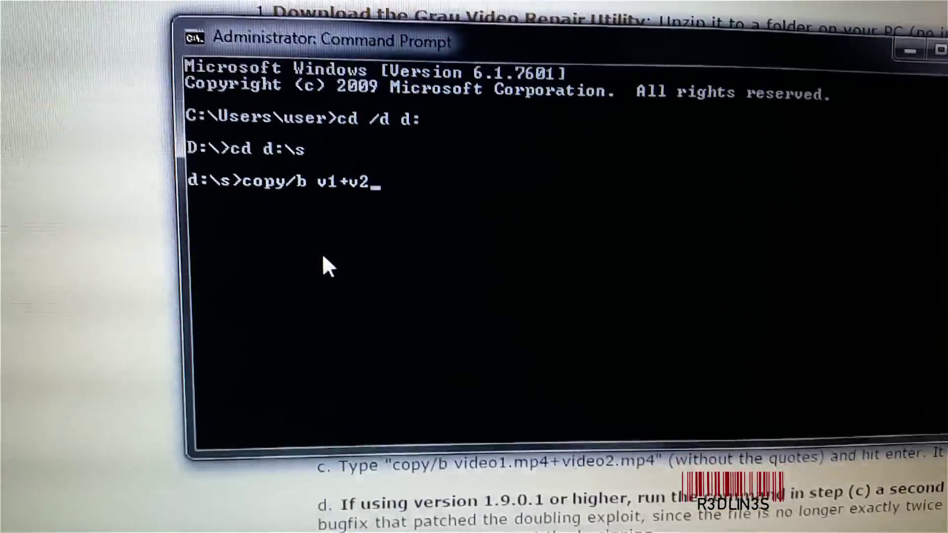
Step: Join v1.mp4 and v2.mp4 with copy/b, re-running it with .mp4 extensions after the first attempt fails
{"action": "key", "text": "Return"}
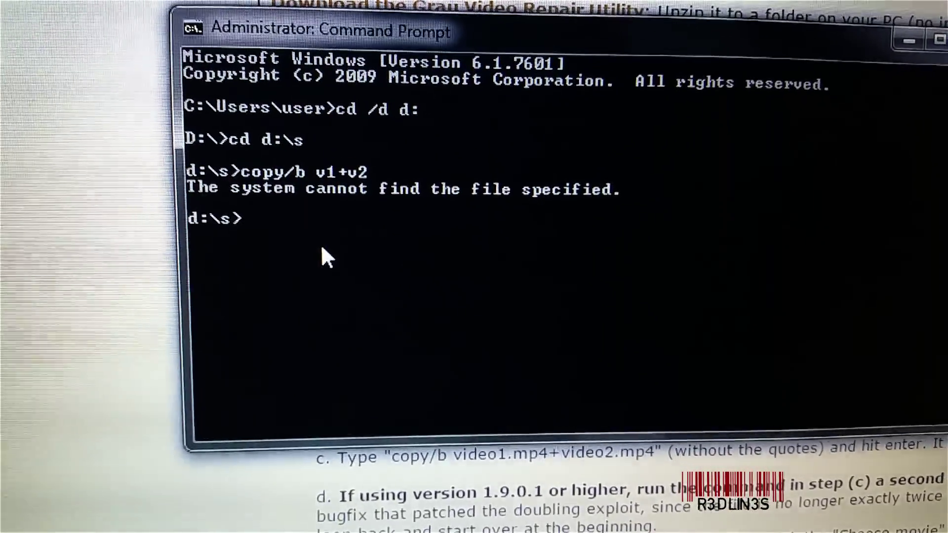
{"action": "key", "text": "Up"}
{"action": "key", "text": "Left"}
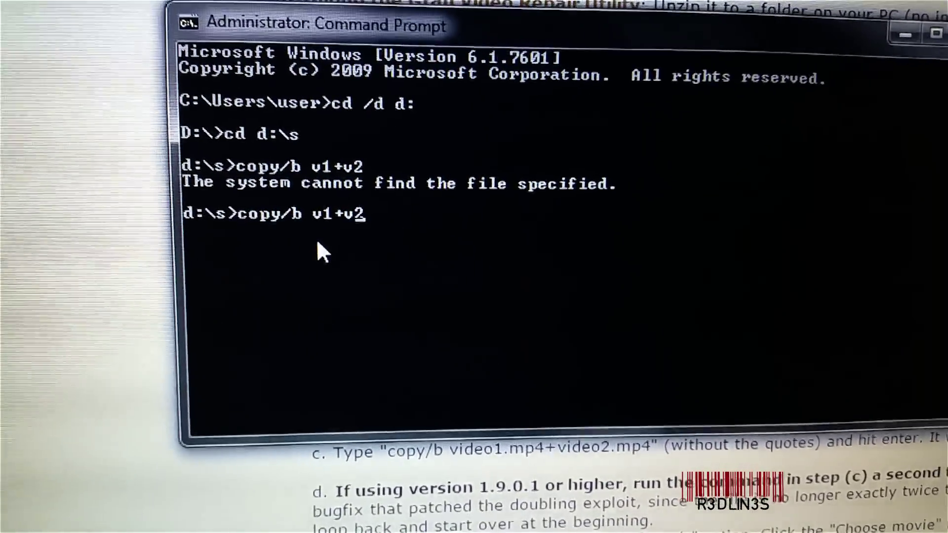
{"action": "key", "text": "Left"}
{"action": "key", "text": "Left"}
{"action": "key", "text": "Left"}
{"action": "key", "text": "Right"}
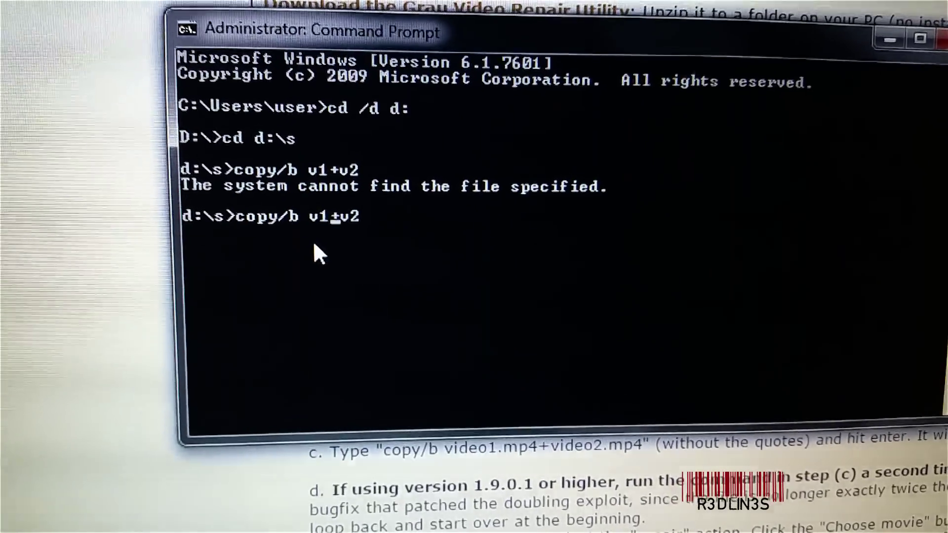
{"action": "type", "text": ".mp4"}
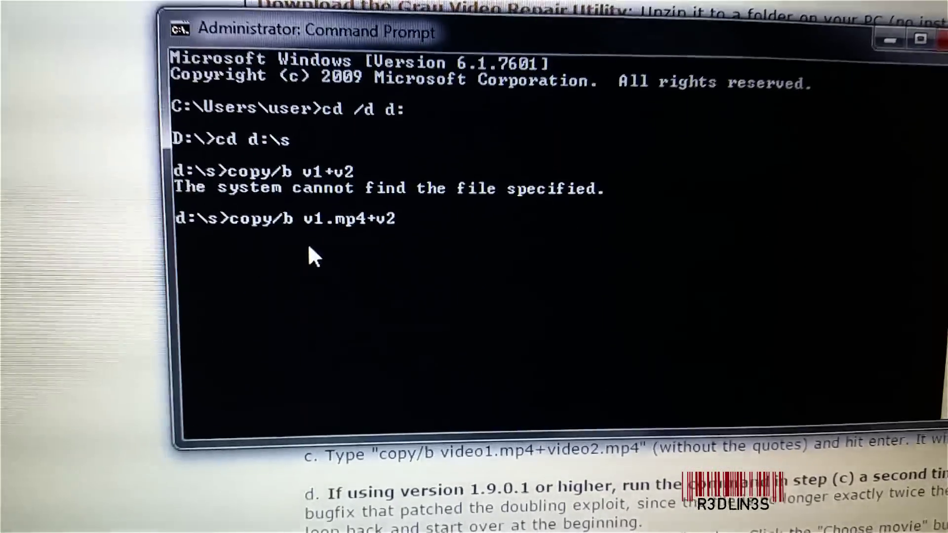
{"action": "key", "text": "End"}
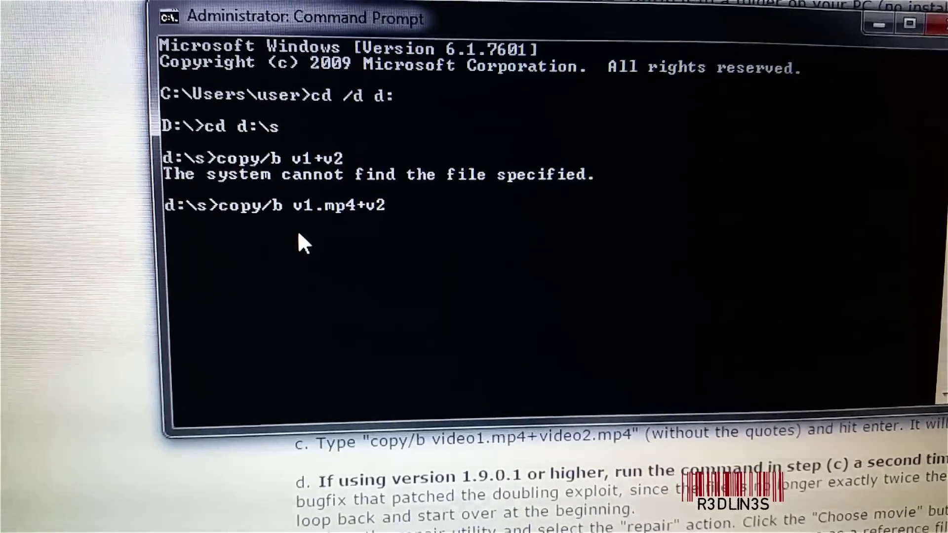
{"action": "type", "text": ".mp4"}
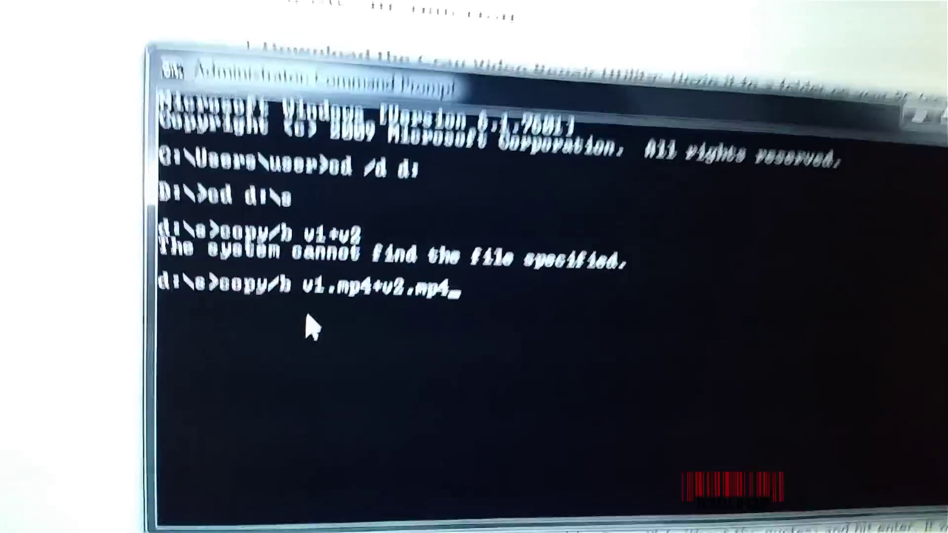
{"action": "key", "text": "Return"}
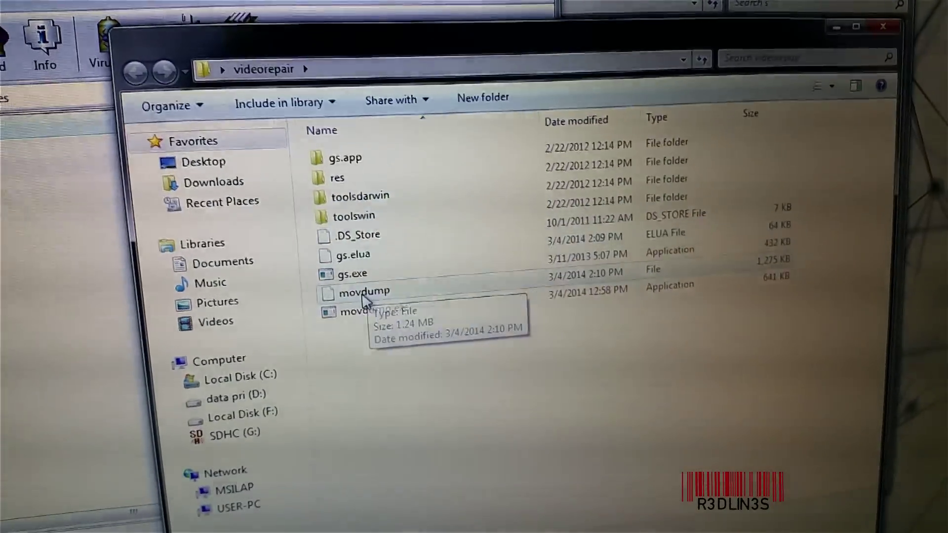
Step: Launch gs.exe, allow it past the security warning, choose English, and move the demo notice aside
{"action": "double_click", "coordinate": [367, 286]}
{"action": "left_click", "coordinate": [406, 294]}
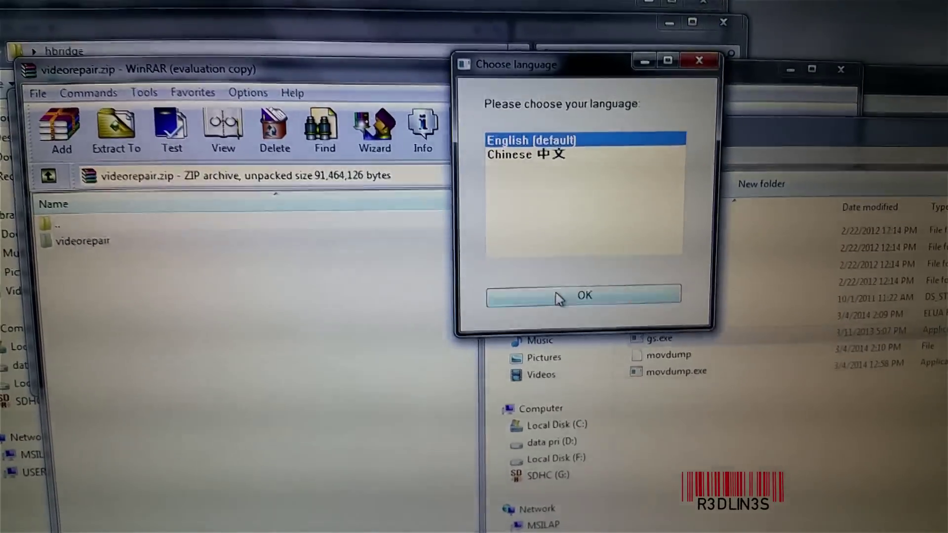
{"action": "left_click", "coordinate": [560, 298]}
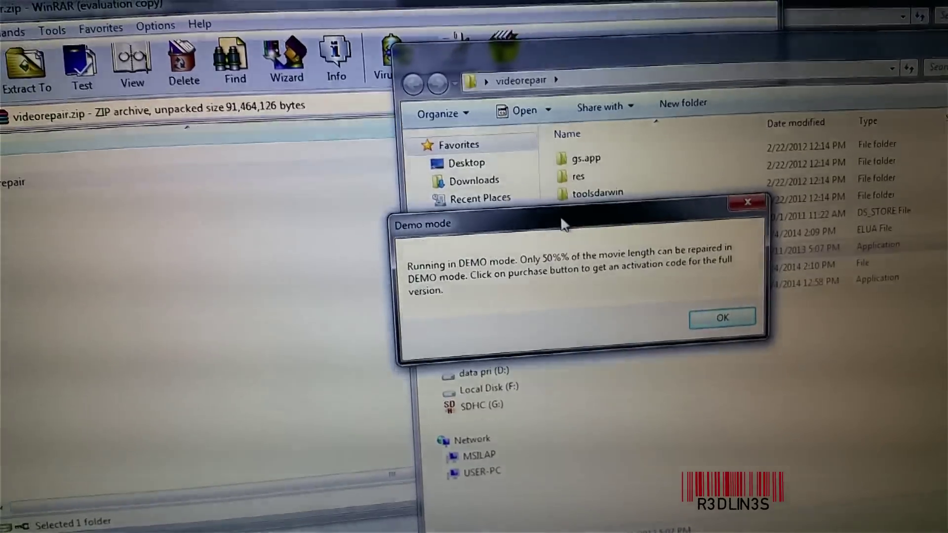
{"action": "left_click_drag", "start_coordinate": [561, 216], "coordinate": [378, 201]}
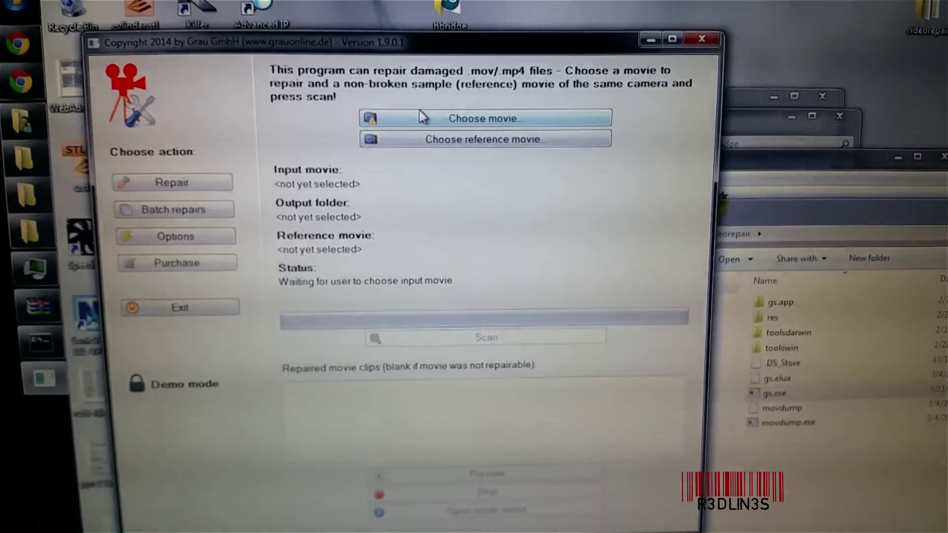
Step: Select v1.MP4 as the broken movie and G:\DCIM\100GOPRO\GOPR1034.MP4 as the reference
{"action": "left_click", "coordinate": [424, 119]}
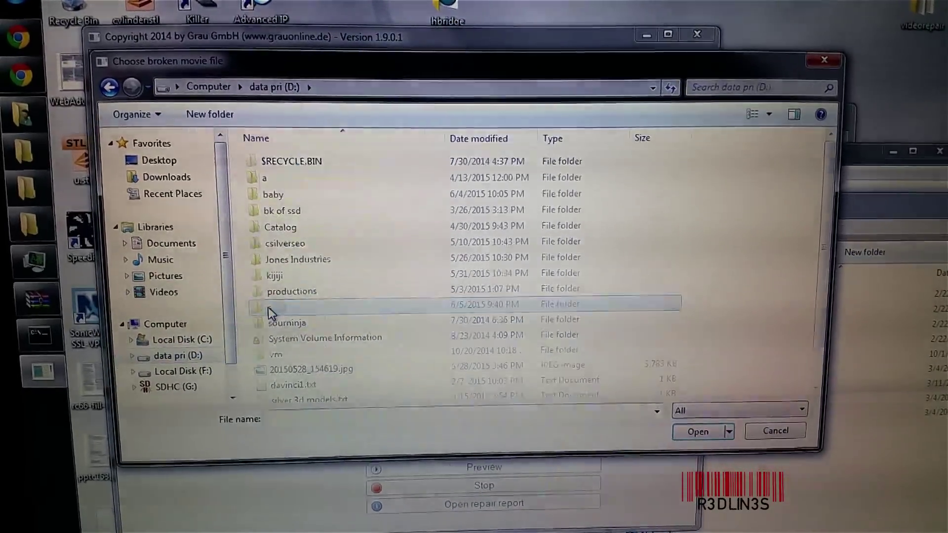
{"action": "left_click", "coordinate": [699, 435]}
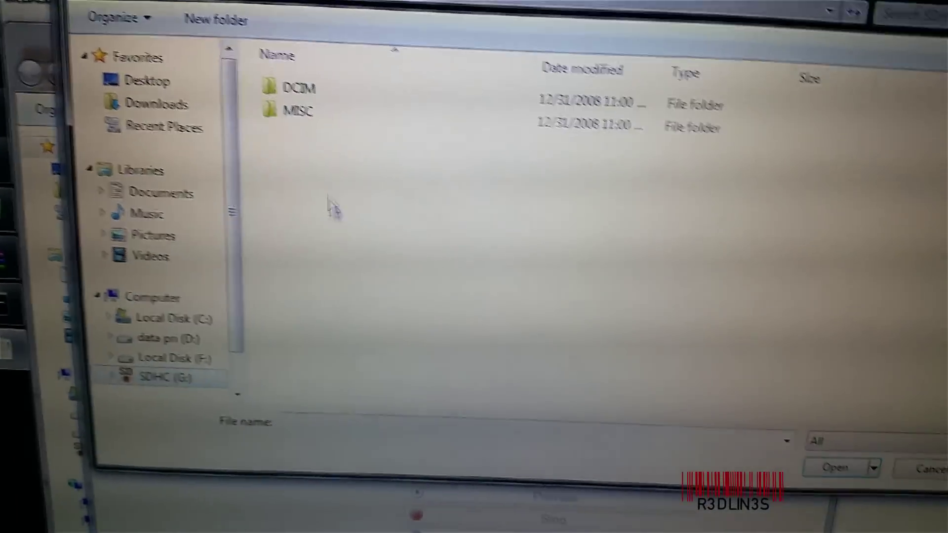
{"action": "double_click", "coordinate": [284, 104]}
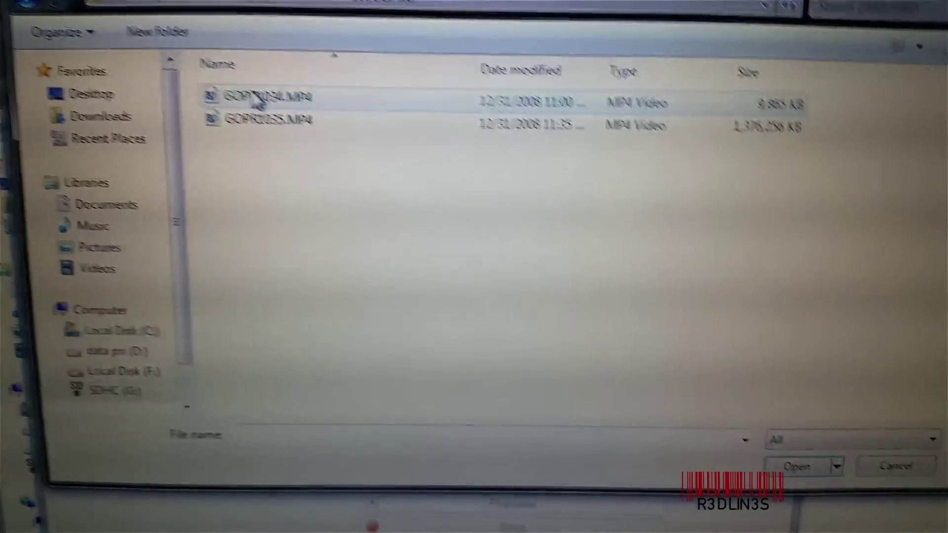
{"action": "left_click", "coordinate": [252, 104]}
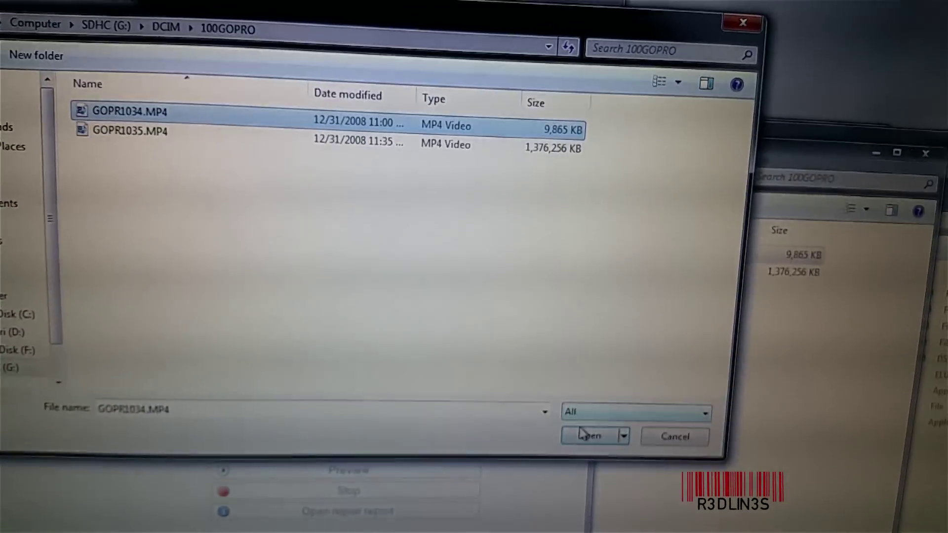
{"action": "left_click", "coordinate": [606, 452]}
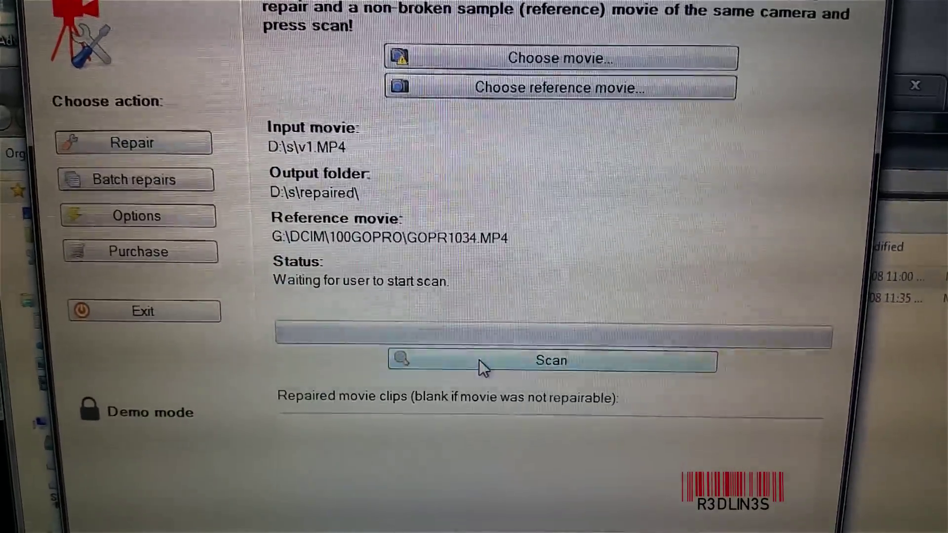
Step: Scan and repair v1.MP4, then bring the utility forward to view the results
{"action": "left_click", "coordinate": [480, 363]}
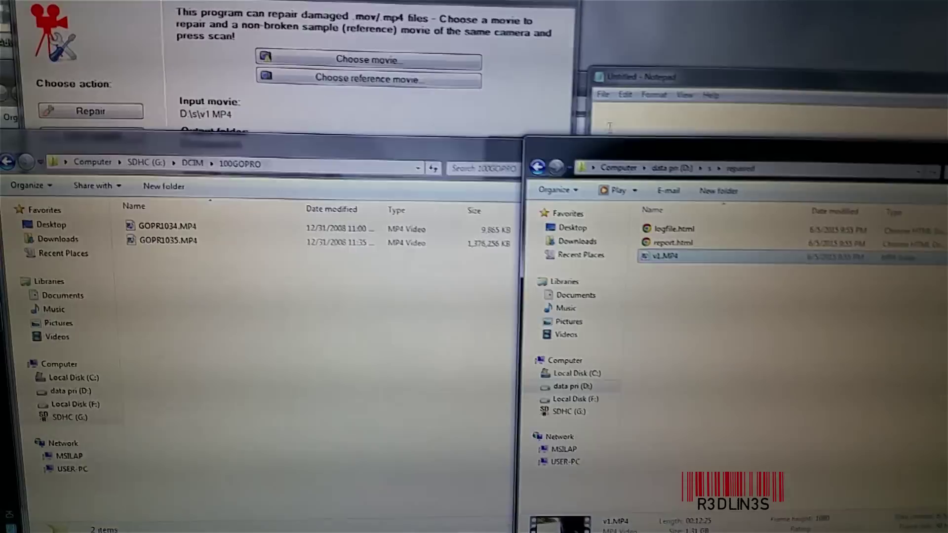
{"action": "left_click", "coordinate": [549, 96]}
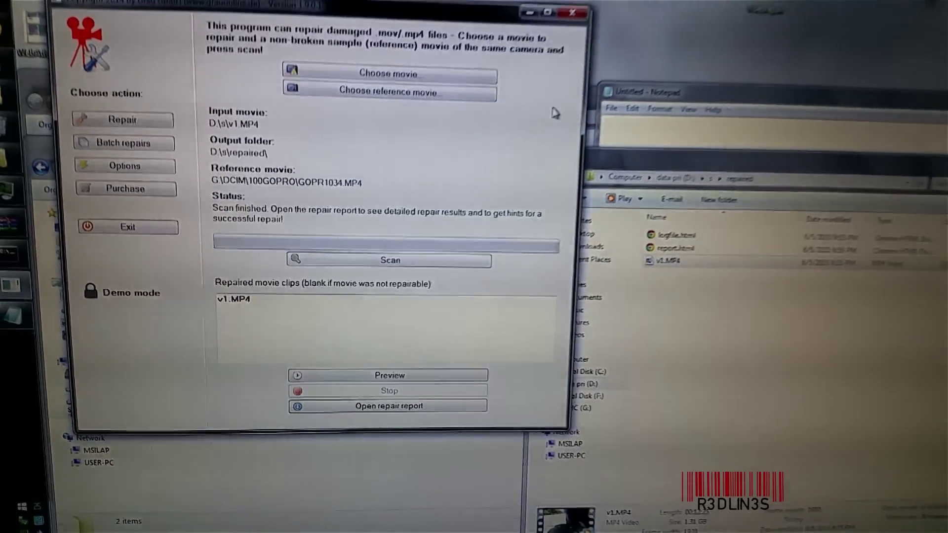